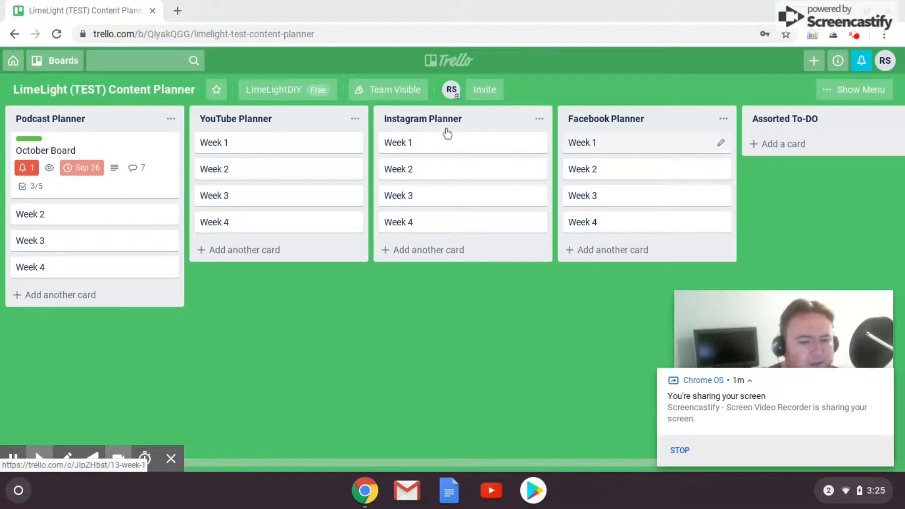
Step: Open the October Board card in the Podcast Planner list and examine its description, checklist, activity history and available card options
left_click(72, 155)
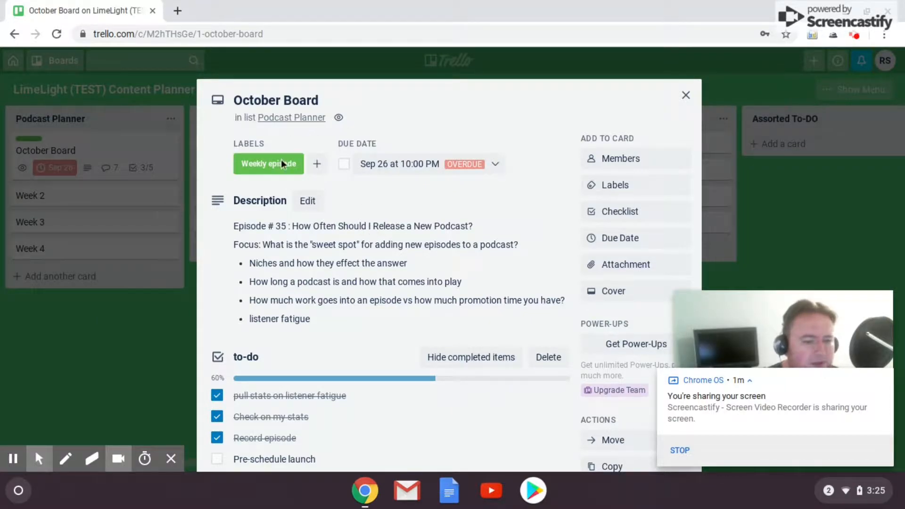
scroll(347, 213, "down", 2)
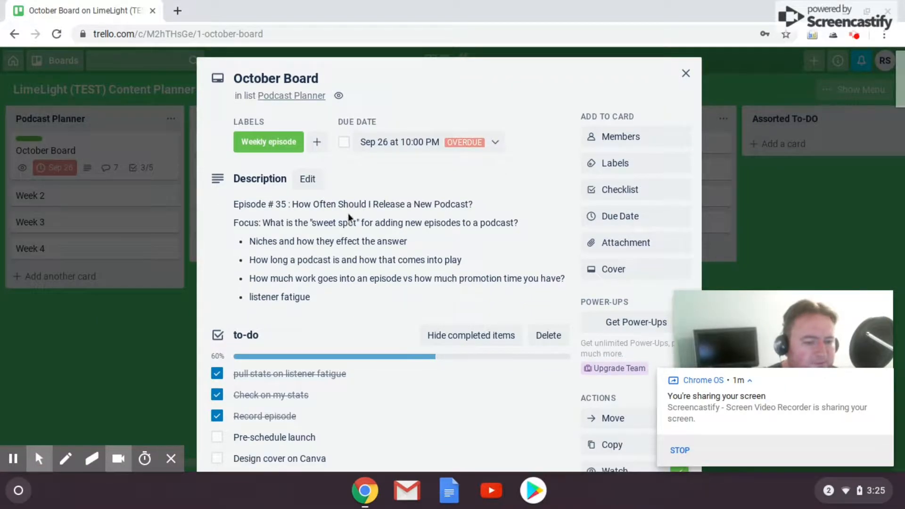
scroll(348, 218, "down", 15)
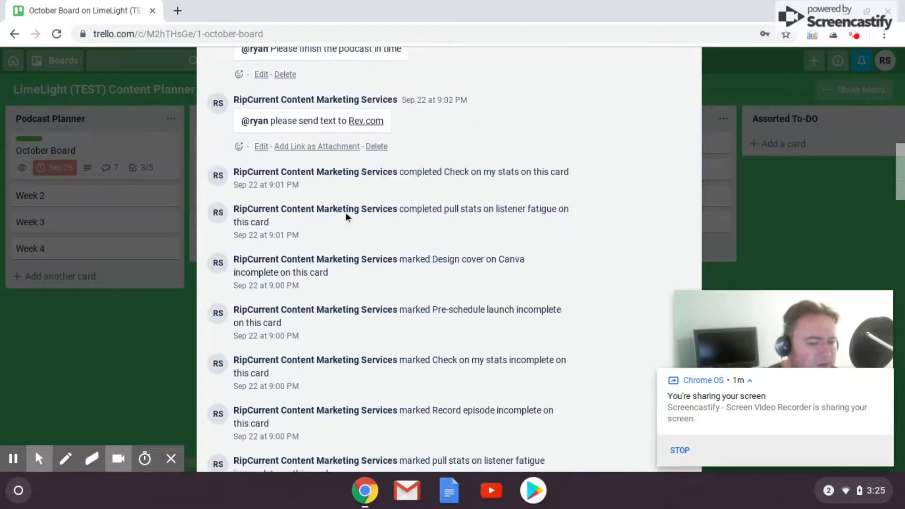
scroll(347, 218, "down", 15)
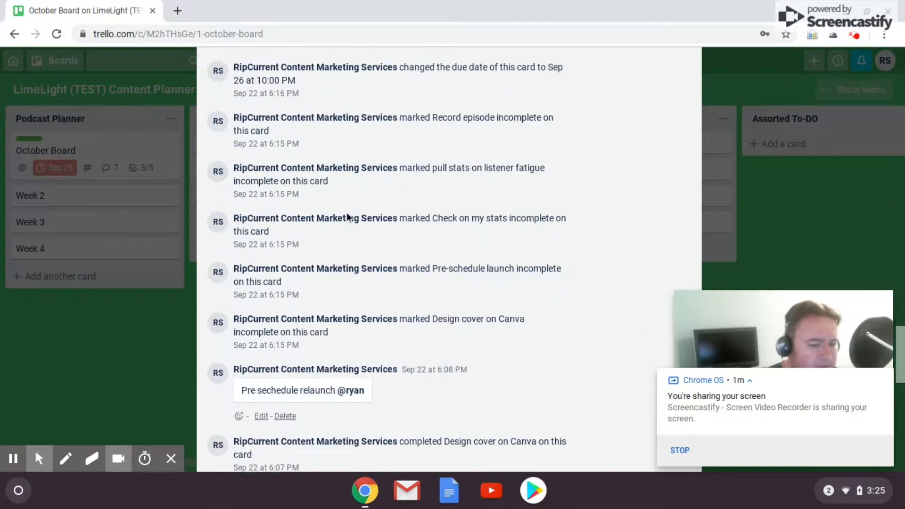
scroll(348, 216, "up", 20)
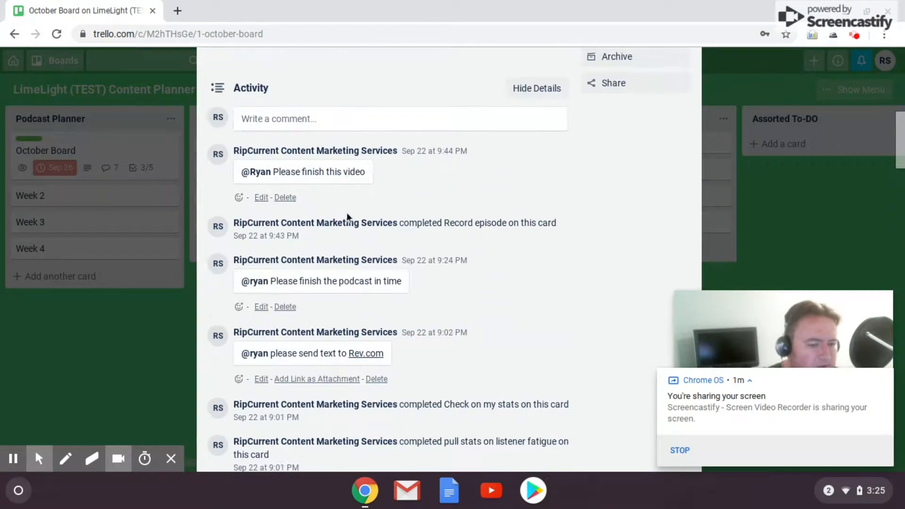
scroll(348, 216, "up", 3)
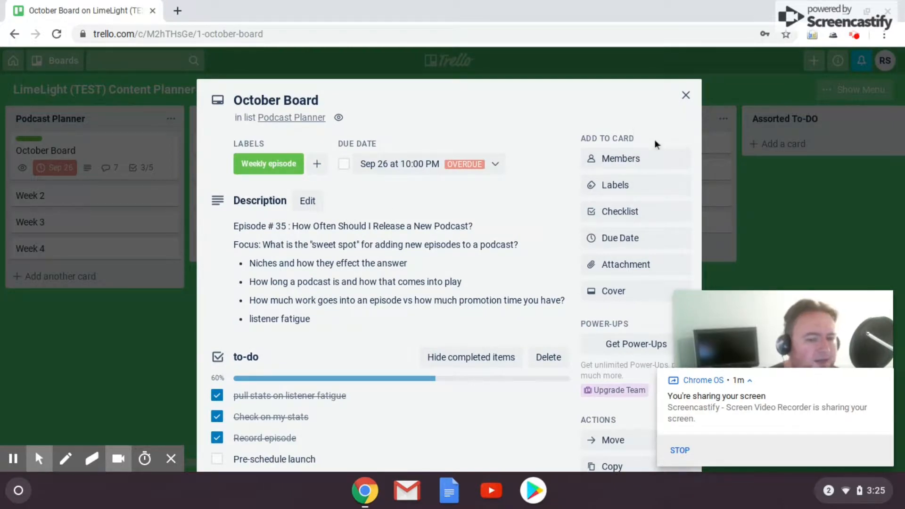
scroll(623, 158, "down", 1)
scroll(623, 163, "down", 6)
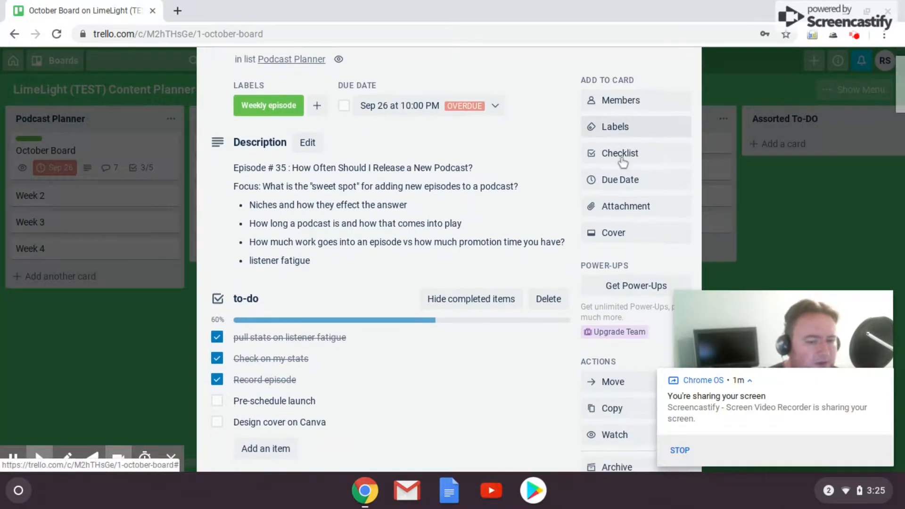
scroll(624, 174, "down", 3)
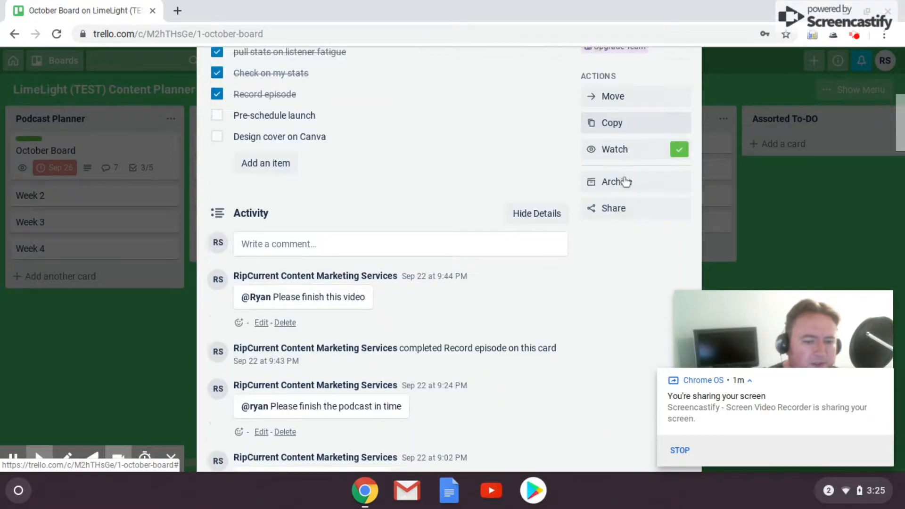
scroll(625, 175, "up", 8)
scroll(629, 175, "up", 2)
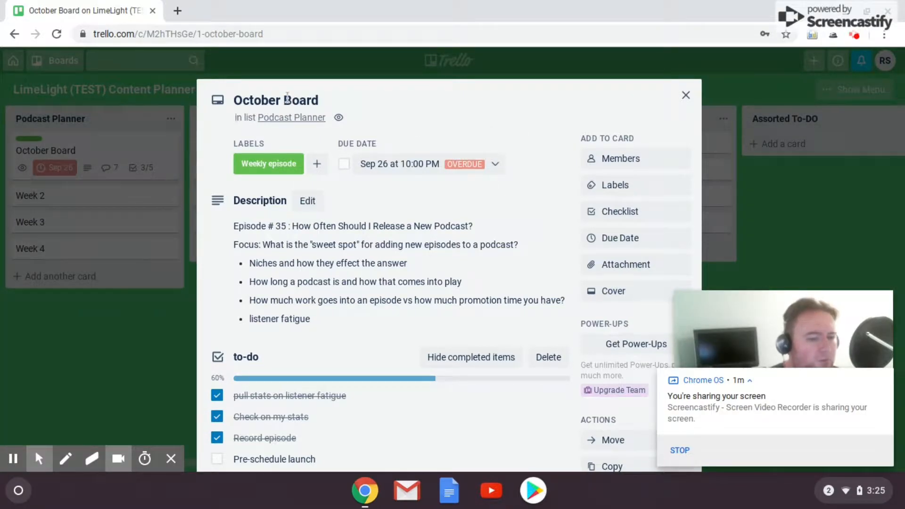
Step: Rename the October Board card as "October Board For Podcast"
left_click(322, 97)
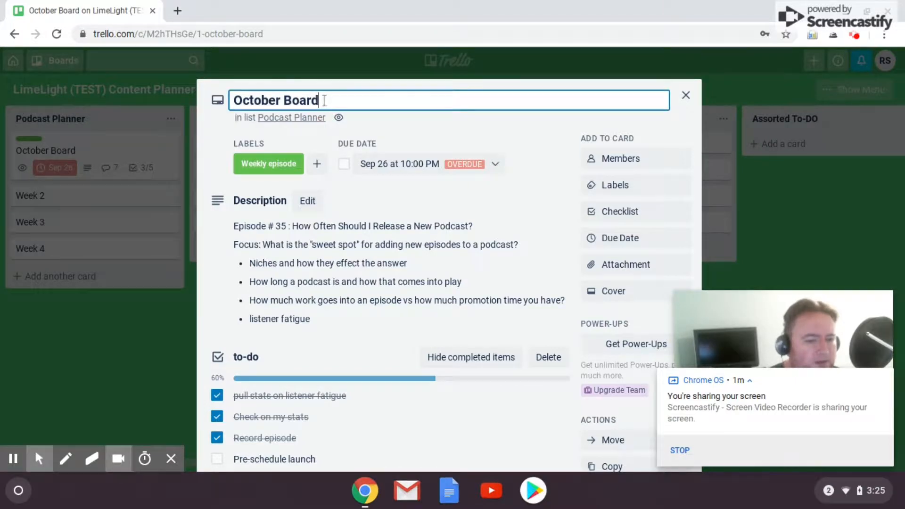
left_click_drag(325, 100, 152, 60)
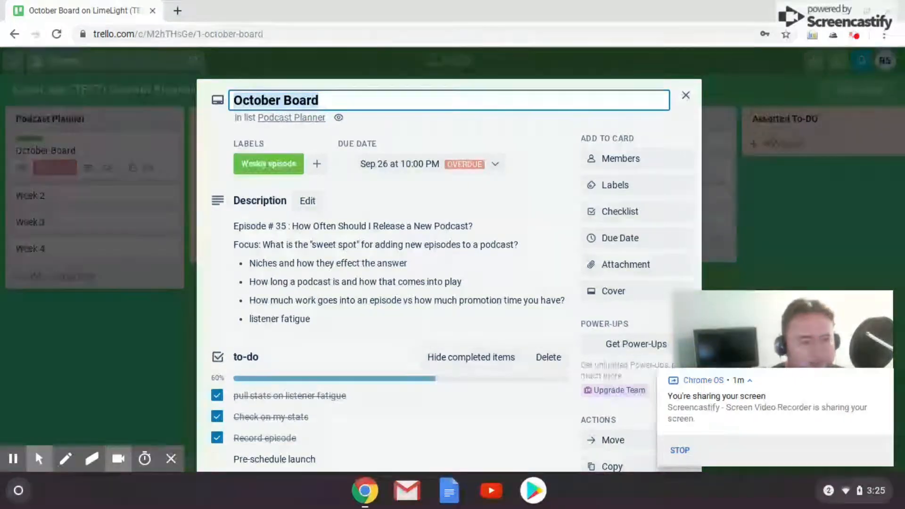
key("Right")
type("For Podcast")
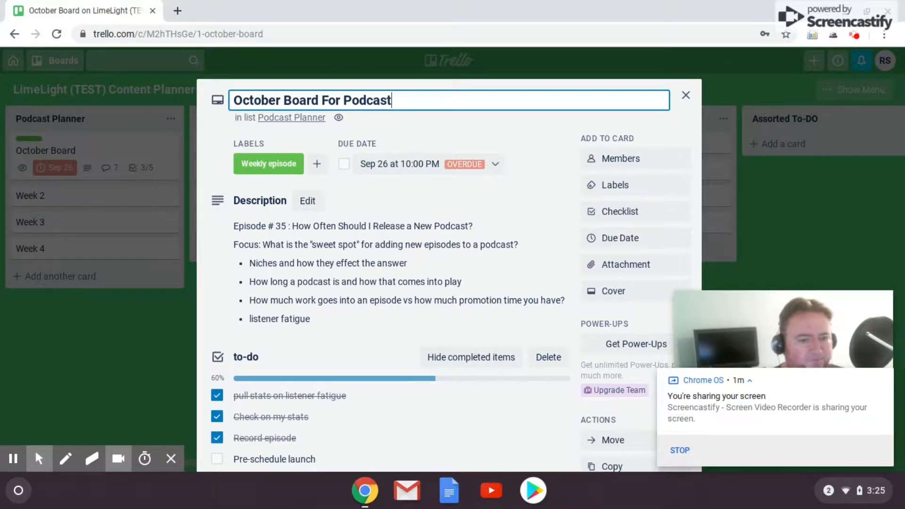
key("Return")
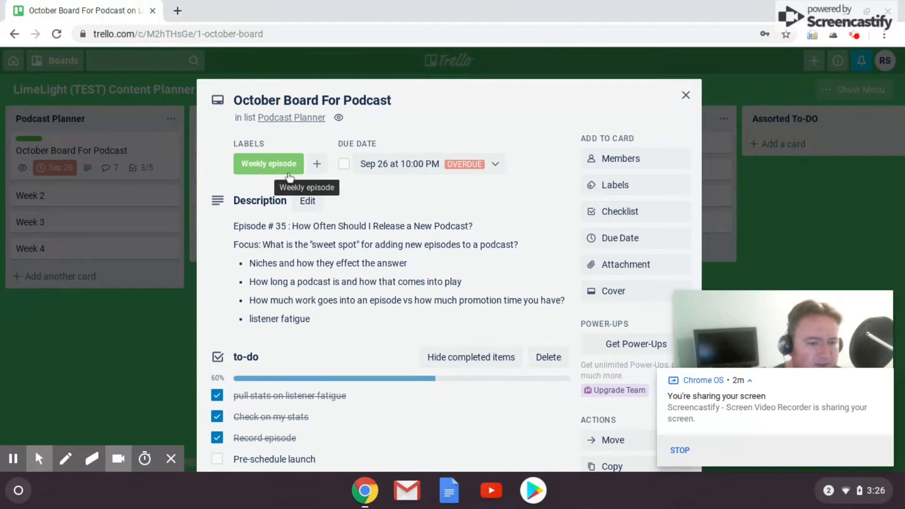
Step: Rename the card's green Weekly episode label as "Weekly episodes\" and close the label list
left_click(615, 186)
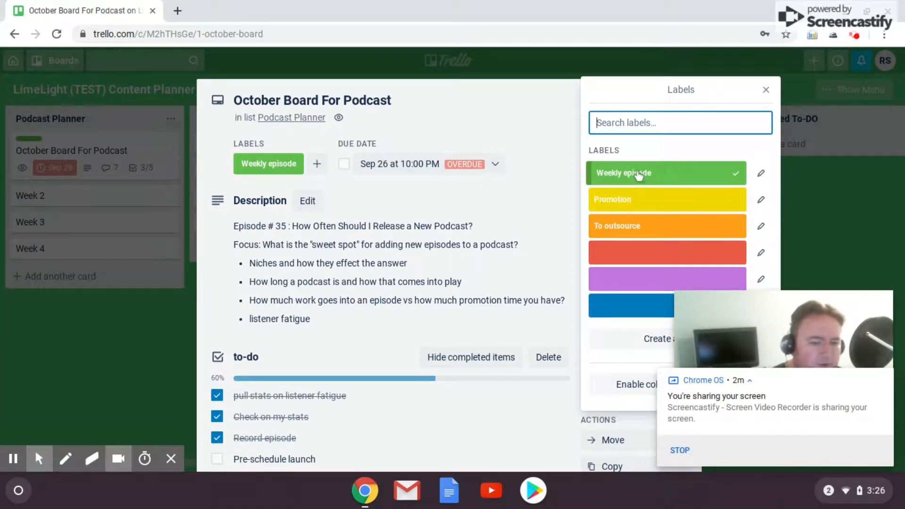
left_click(761, 175)
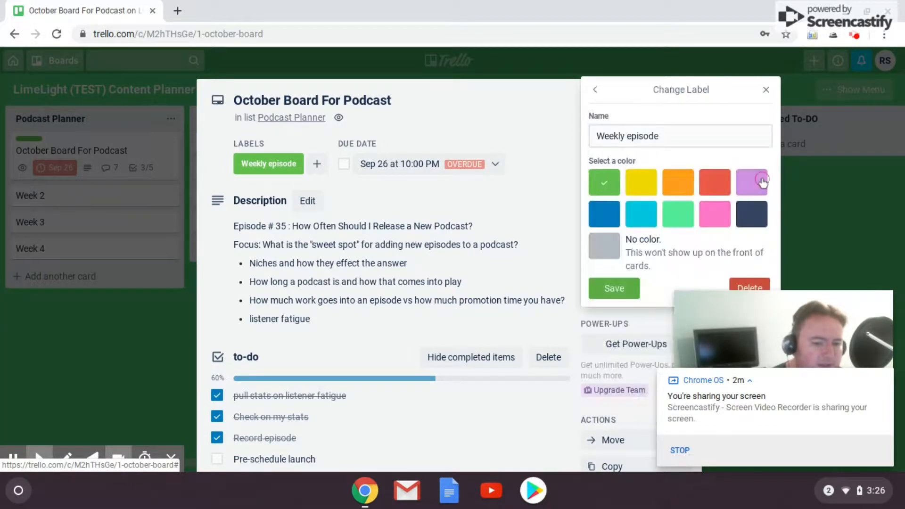
left_click(674, 135)
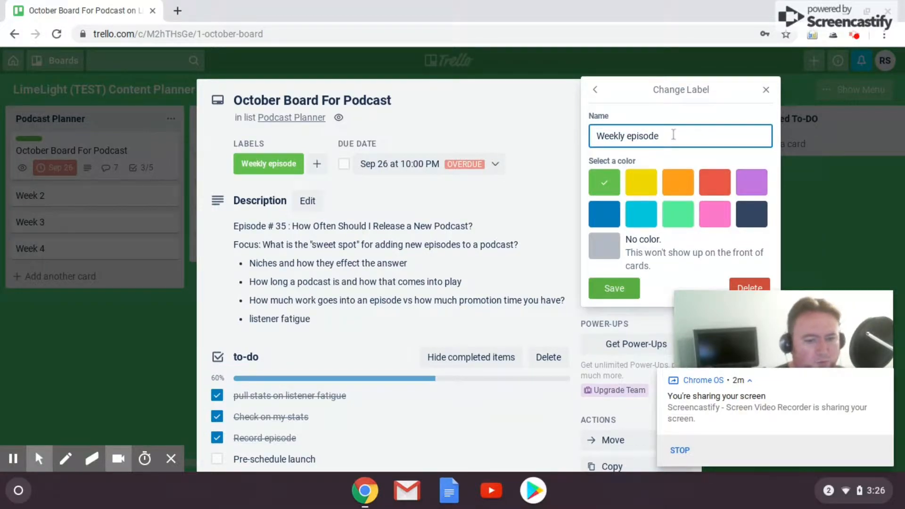
type("s\\")
key("Return")
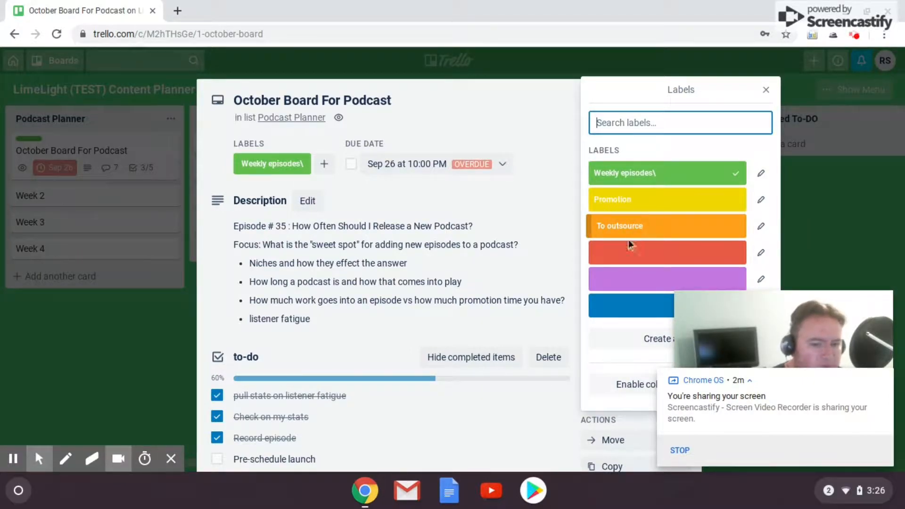
left_click(765, 89)
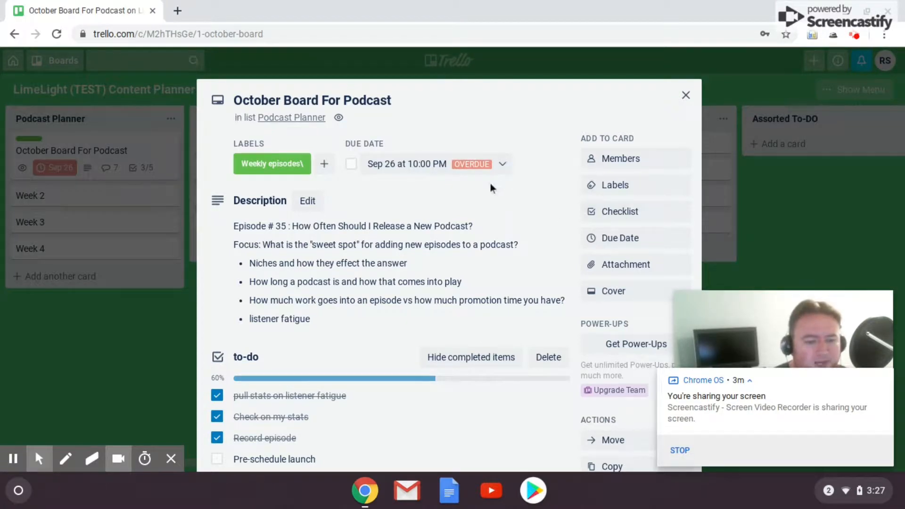
Step: Set the card's due date to 10/3/2019 with the reminder at 1 Day Before, and save it
left_click(437, 172)
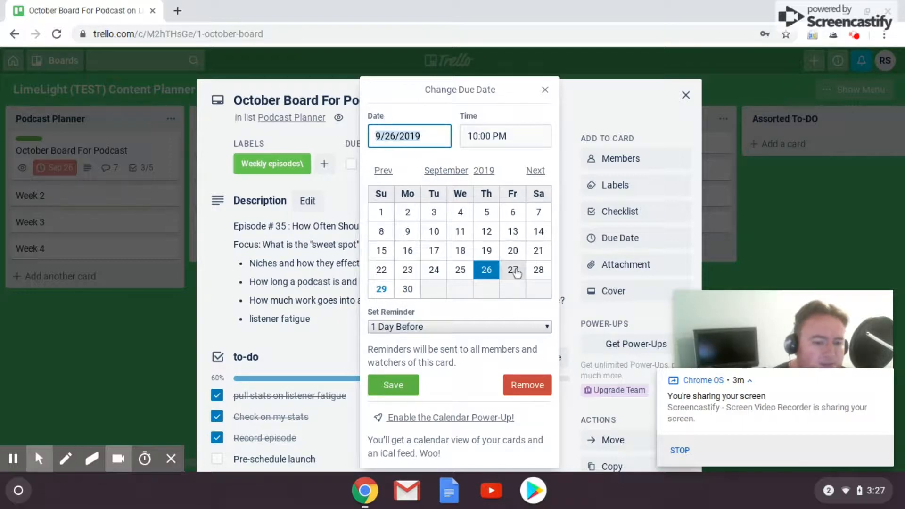
left_click(534, 170)
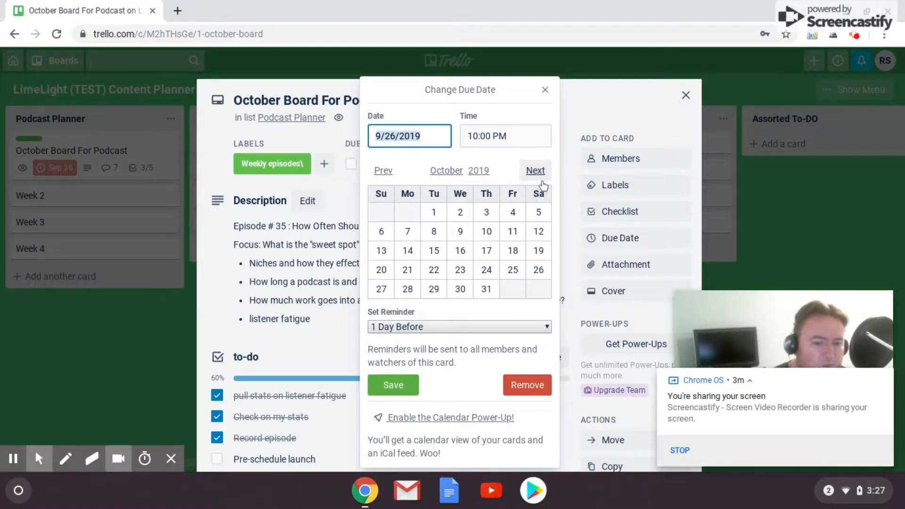
left_click(490, 217)
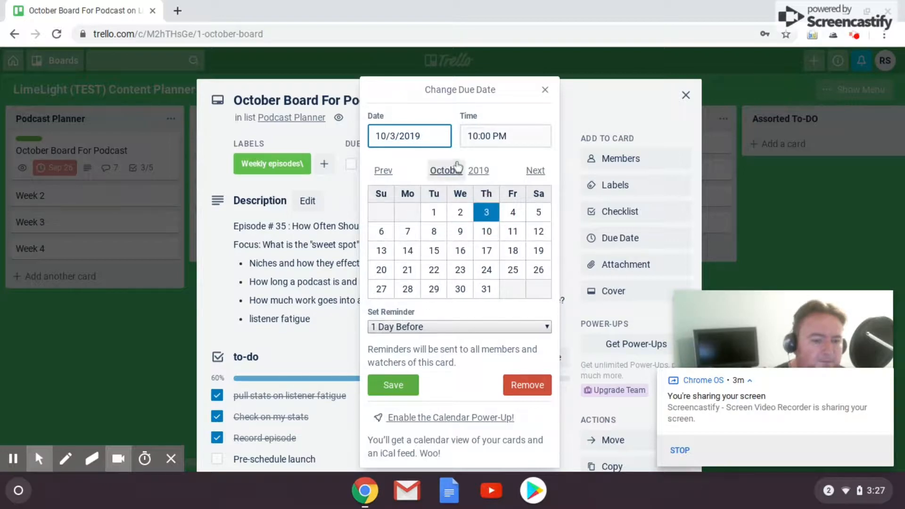
left_click(518, 136)
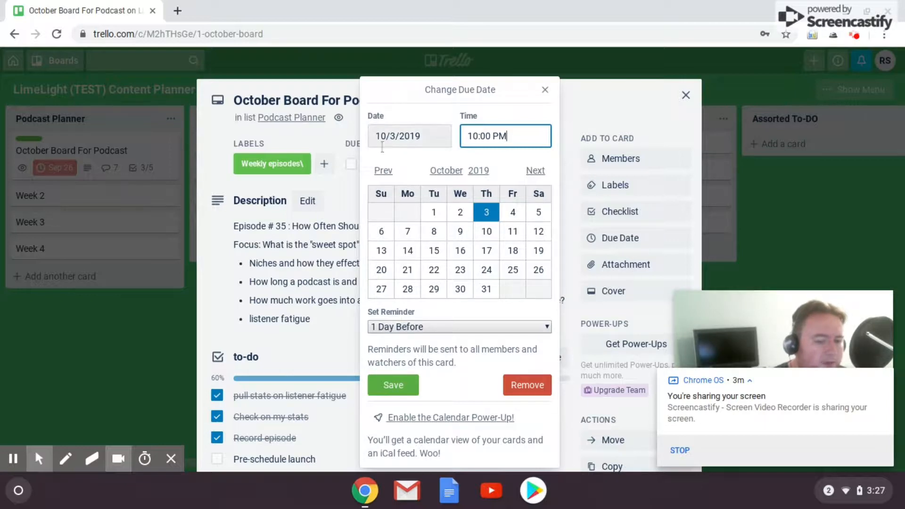
left_click(434, 328)
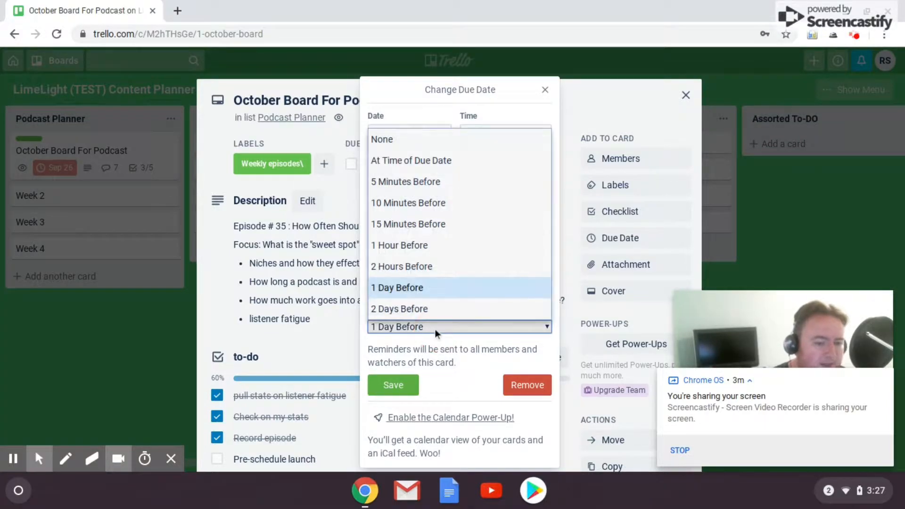
left_click(416, 289)
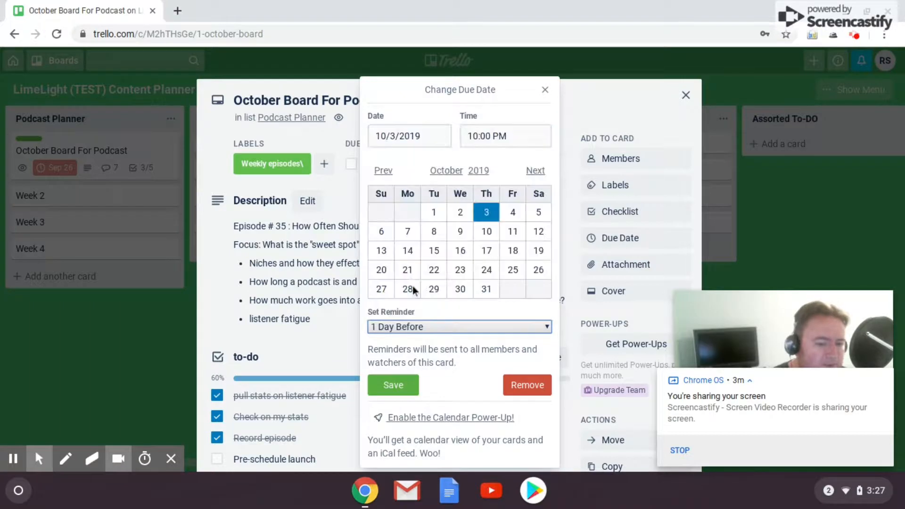
left_click(392, 388)
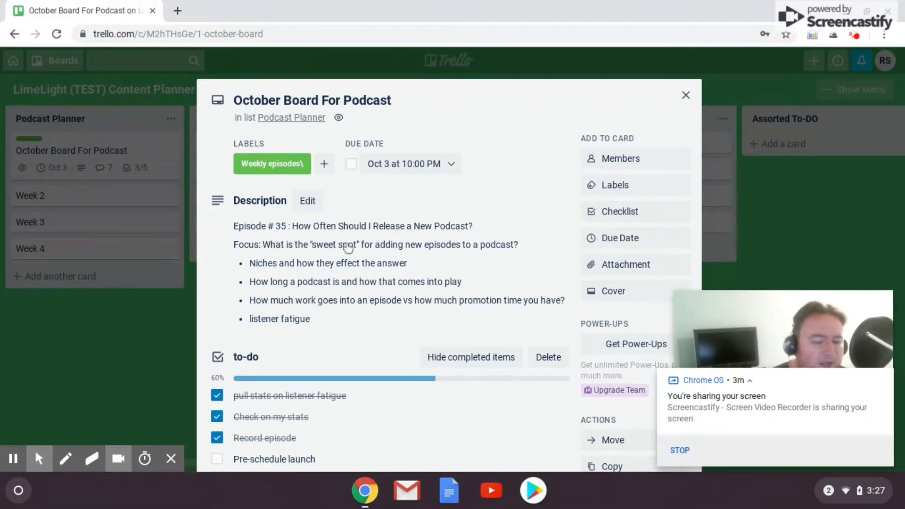
Step: Open the card's description for editing and examine the episode title, the focus line and the bulleted talking points
scroll(341, 289, "down", 1)
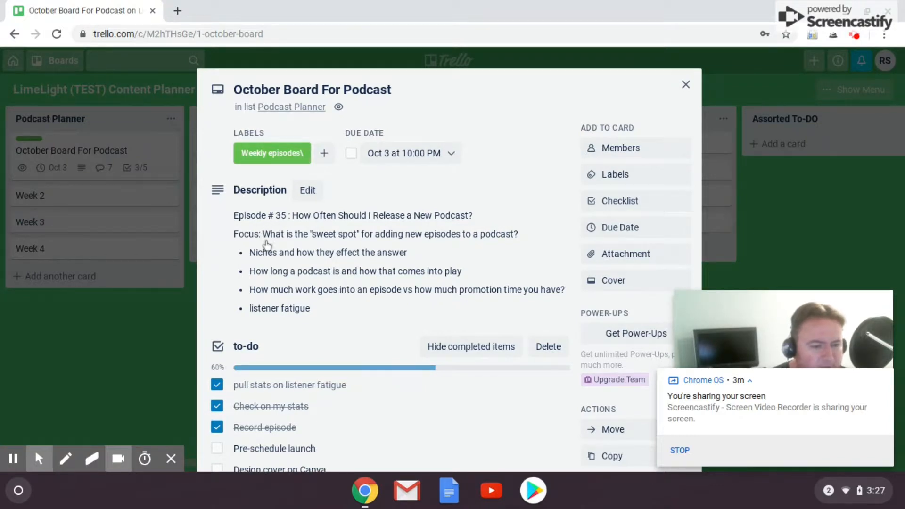
left_click(250, 220)
key("ctrl+a")
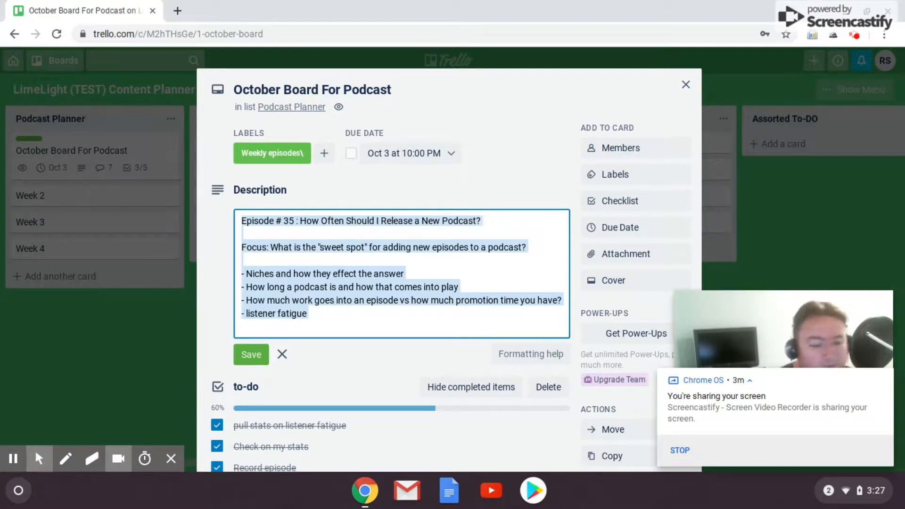
left_click(296, 223)
left_click_drag(490, 223, 274, 222)
left_click_drag(241, 247, 518, 247)
left_click_drag(309, 313, 244, 269)
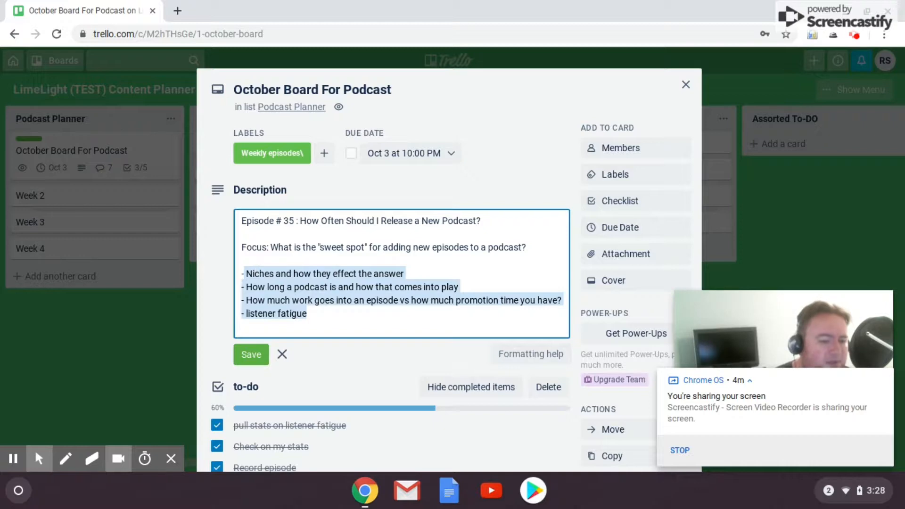
left_click(317, 296)
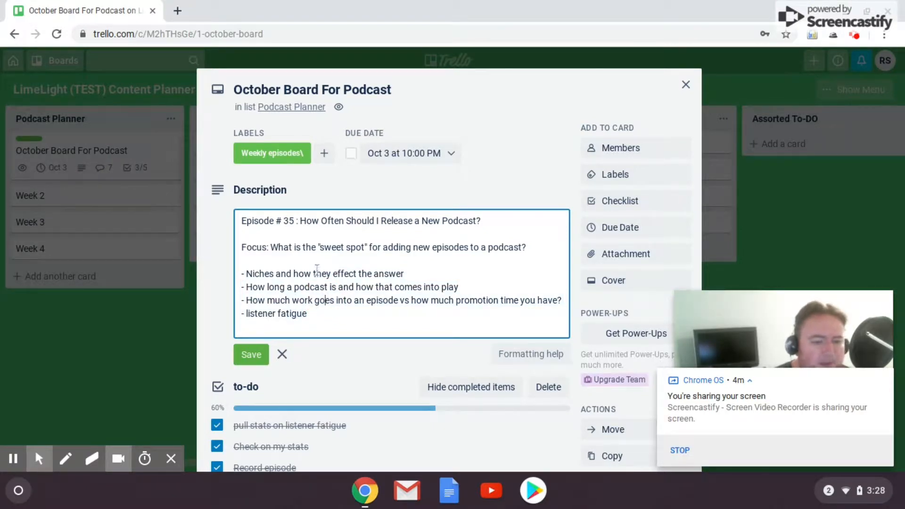
left_click(348, 184)
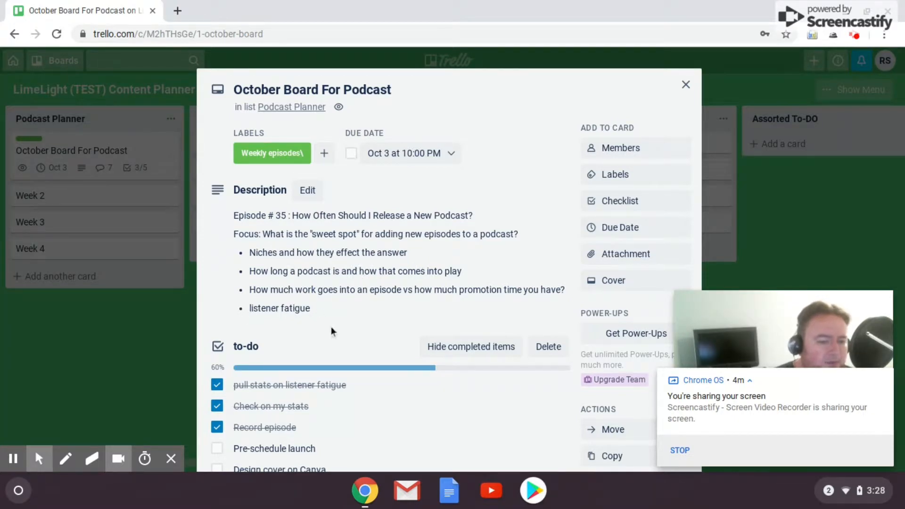
Step: Uncheck the three completed items in the to-do checklist and mark "pull stats on listener fatigue" as complete again
scroll(298, 289, "down", 2)
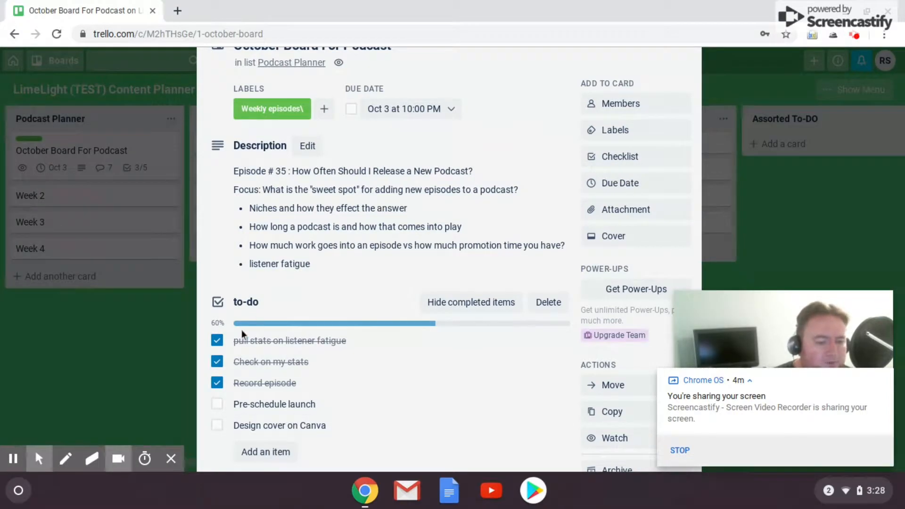
scroll(218, 347, "down", 1)
scroll(218, 350, "down", 3)
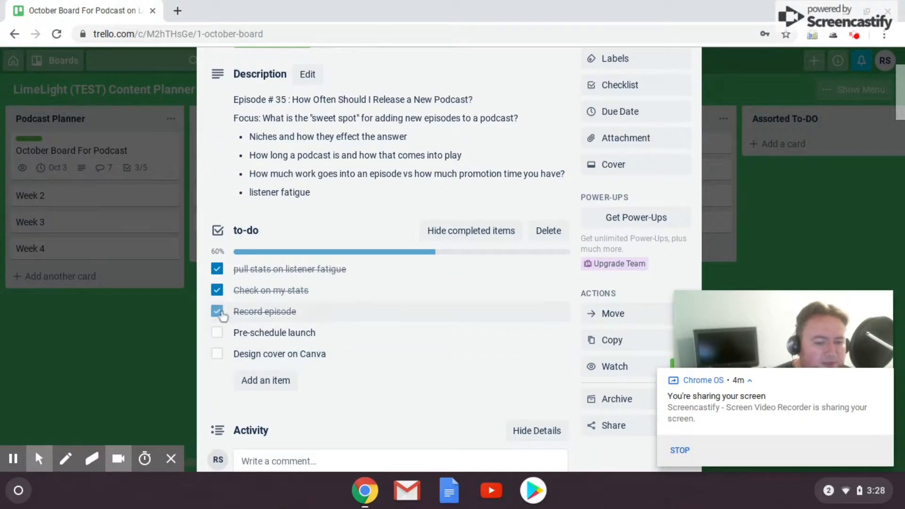
left_click(217, 272)
left_click(217, 289)
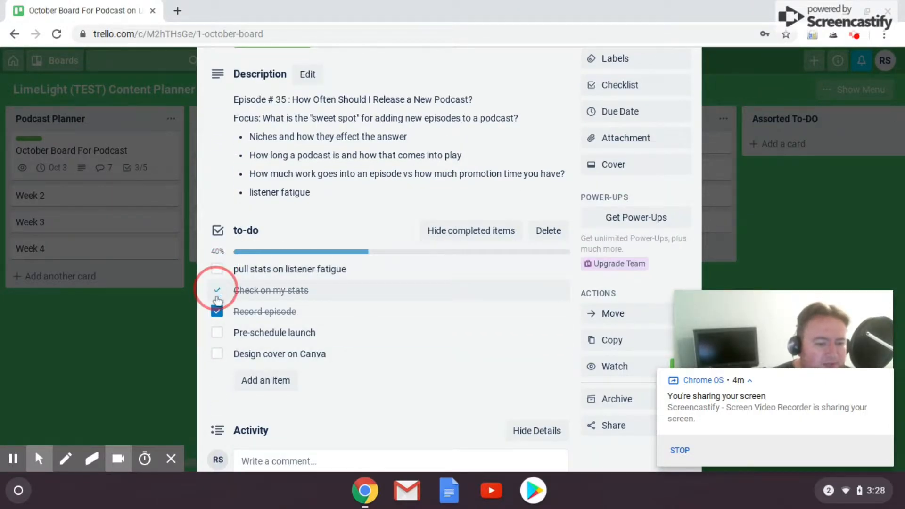
left_click(217, 311)
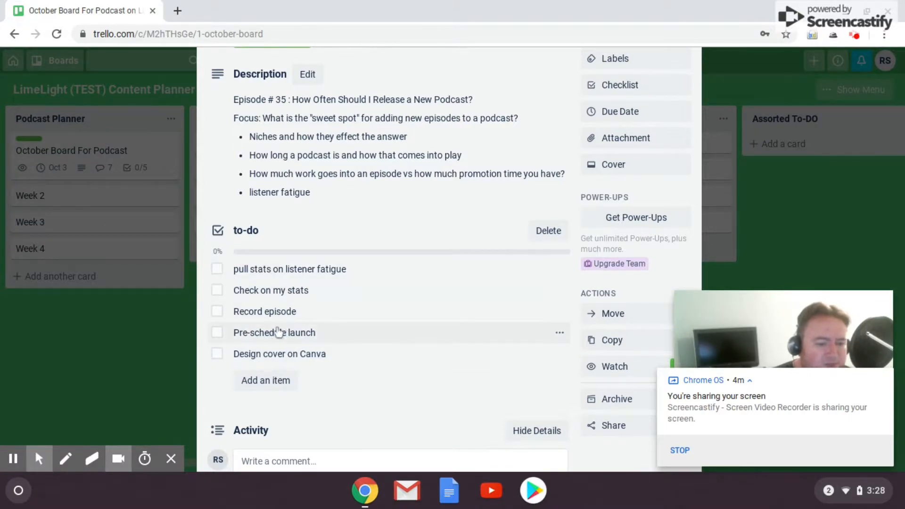
left_click(216, 269)
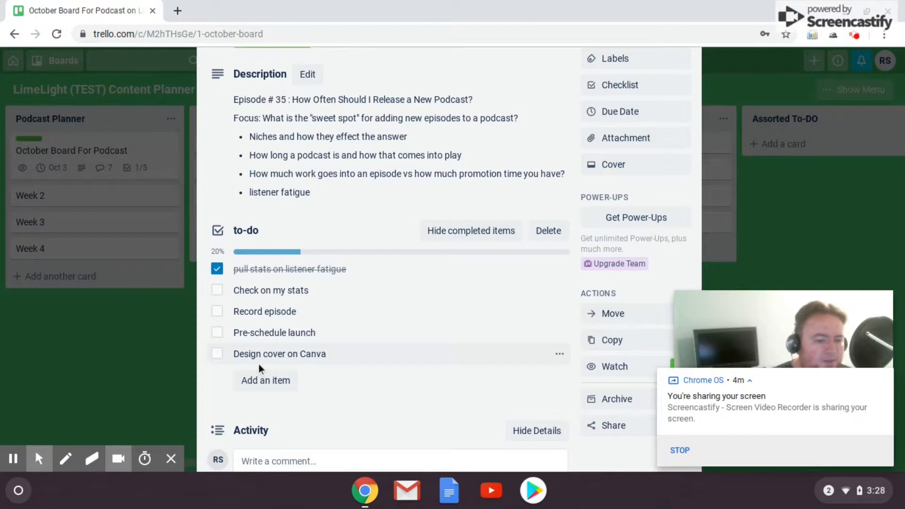
Step: Mark "Check on my stats", "Record episode", "Pre-schedule launch" and "Design cover on Canva" as complete in the to-do checklist
left_click(217, 289)
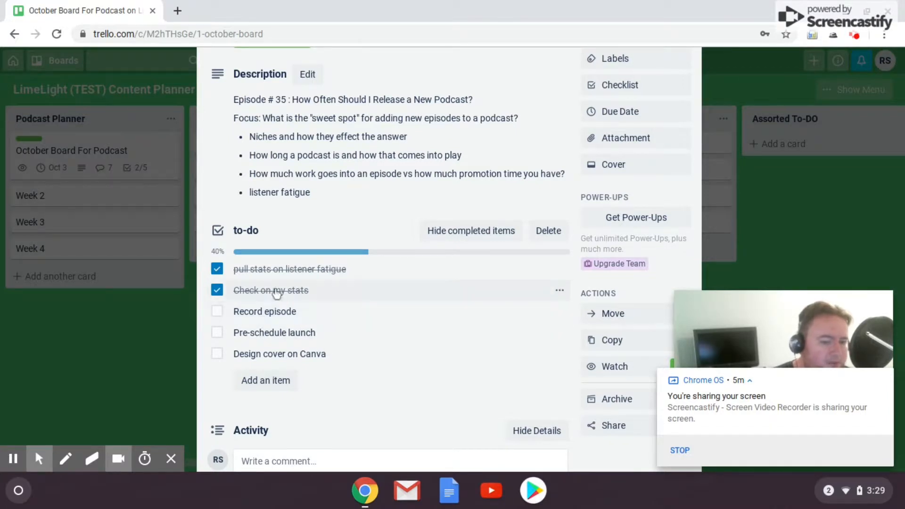
left_click(217, 310)
left_click(219, 334)
left_click(216, 354)
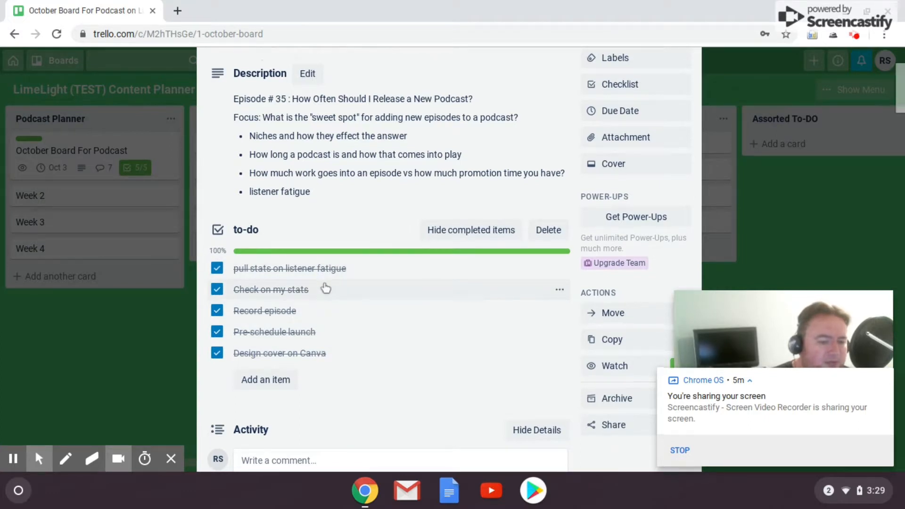
scroll(326, 288, "down", 1)
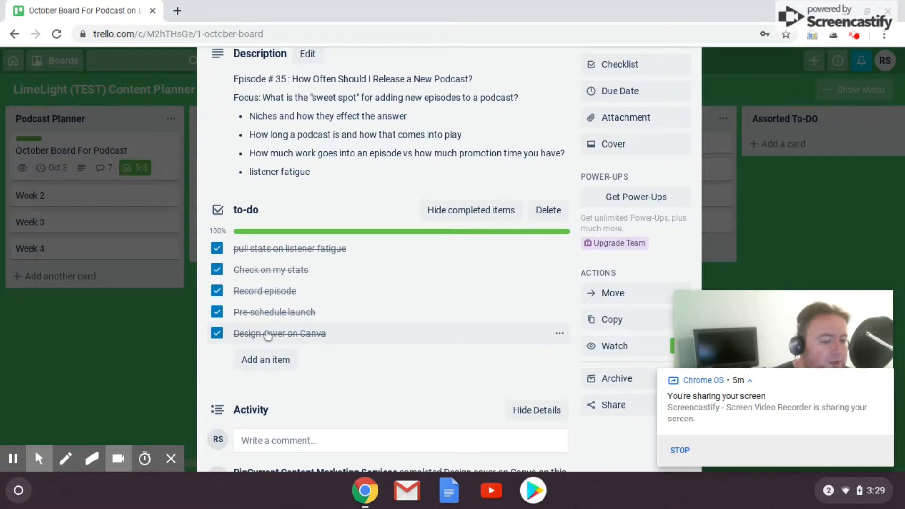
scroll(292, 293, "down", 1)
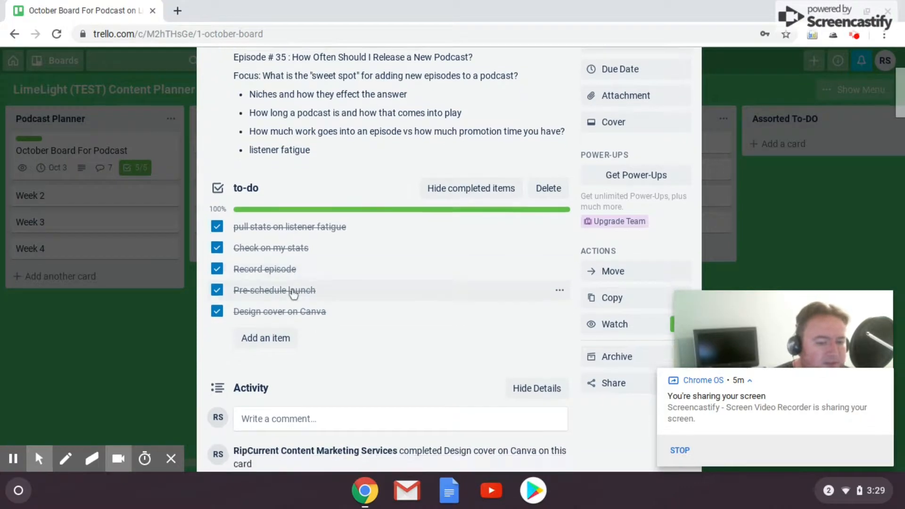
scroll(293, 292, "down", 1)
scroll(293, 291, "down", 2)
scroll(296, 292, "down", 2)
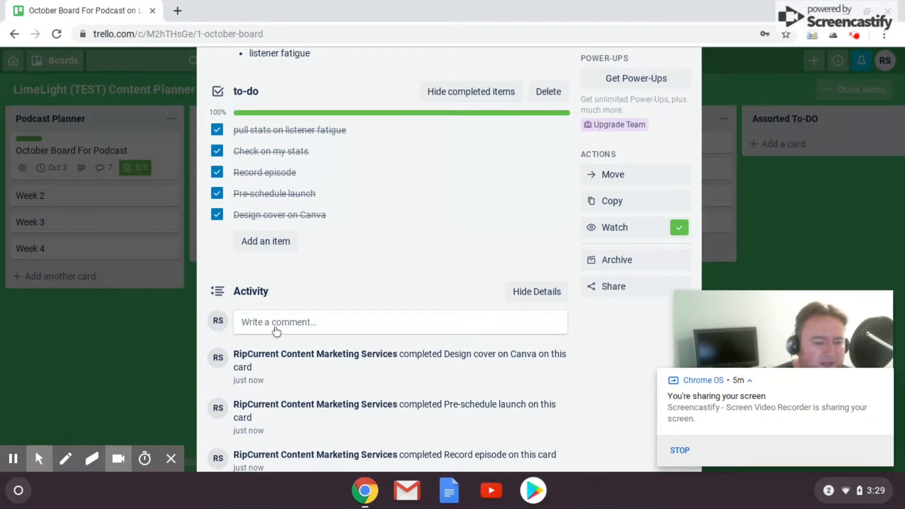
scroll(345, 324, "down", 4)
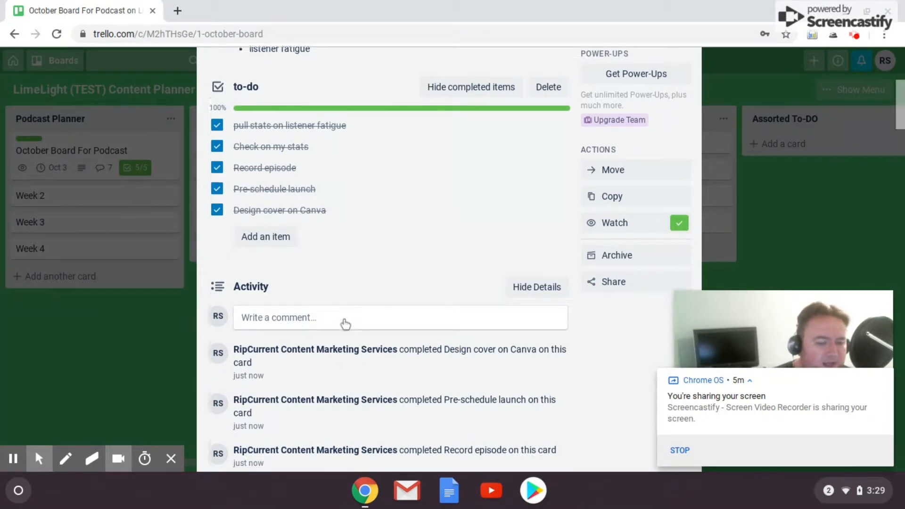
scroll(338, 338, "down", 3)
scroll(337, 339, "up", 6)
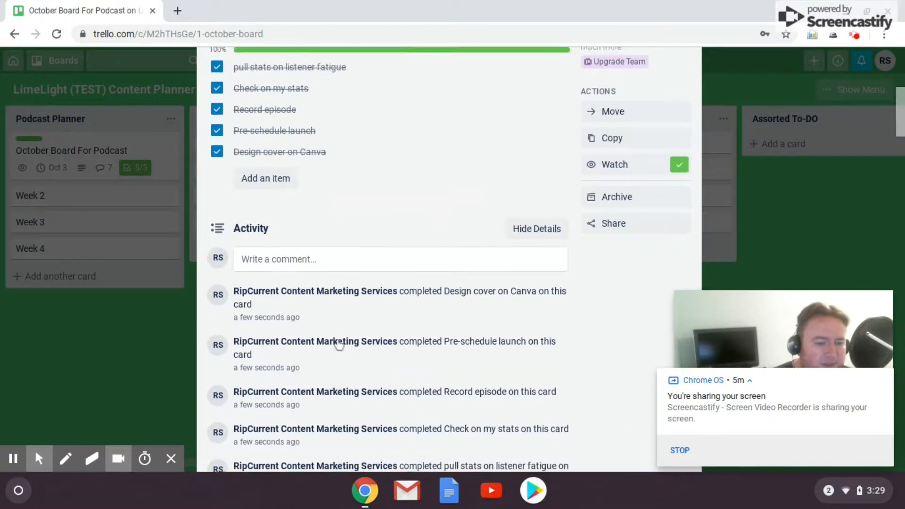
scroll(338, 344, "up", 1)
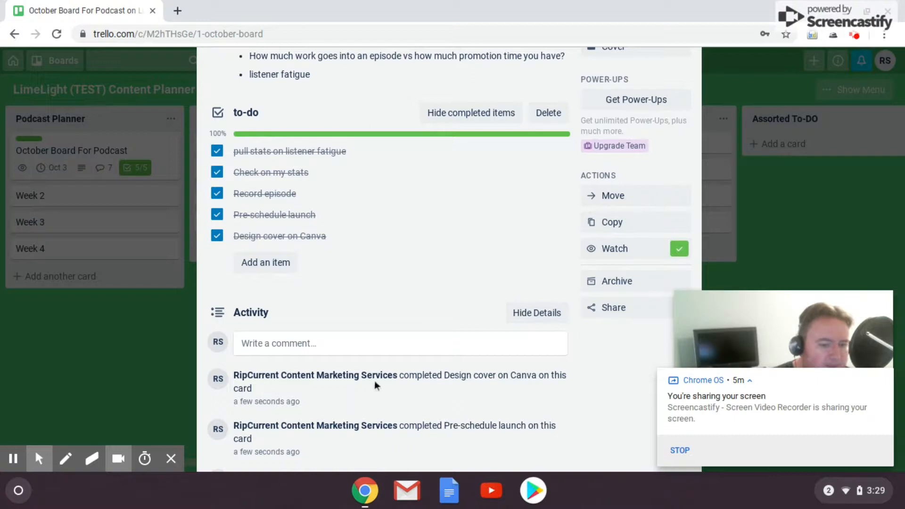
left_click(291, 345)
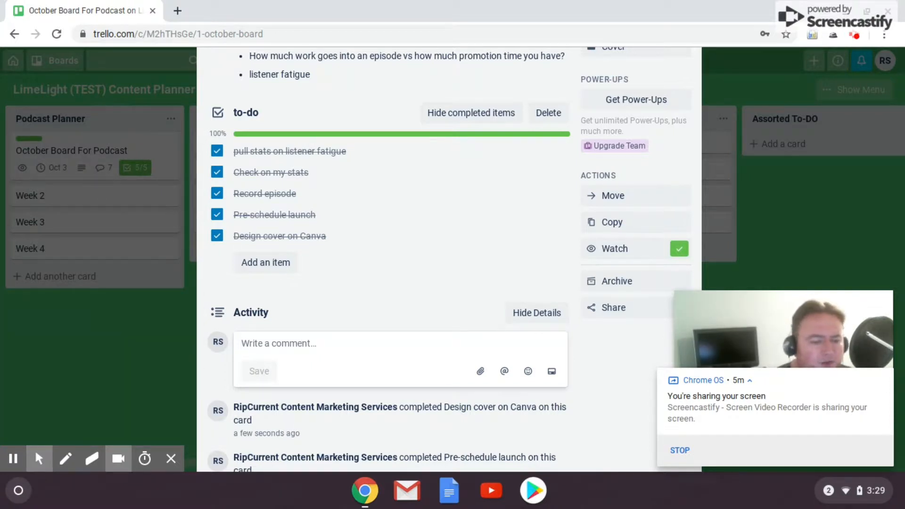
type("@ryan - please publish thi")
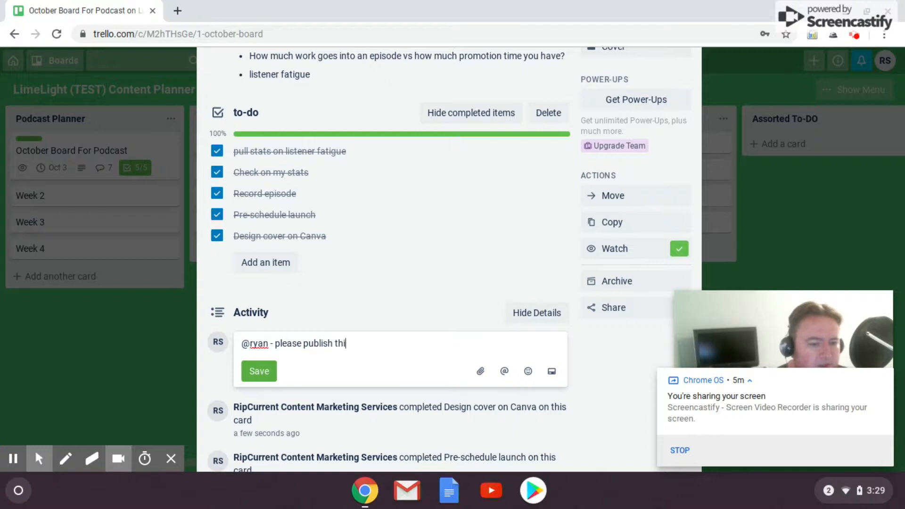
key("Return")
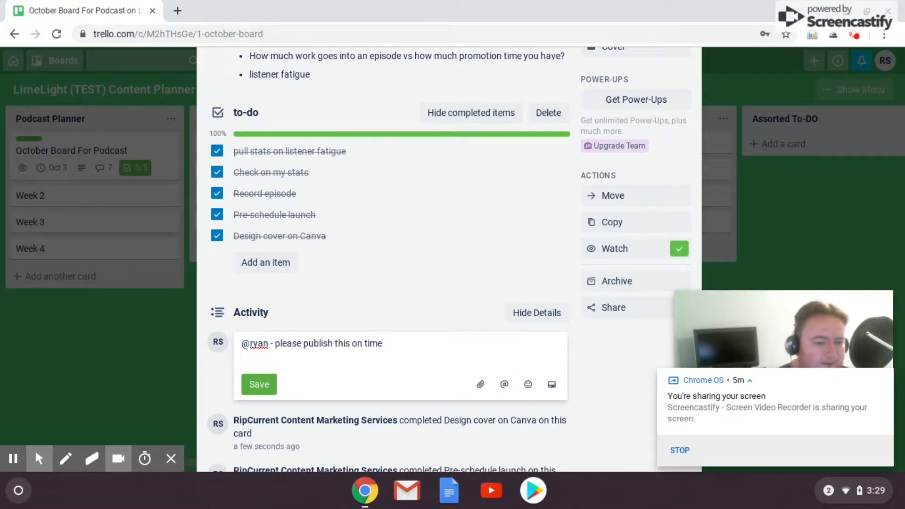
left_click(258, 384)
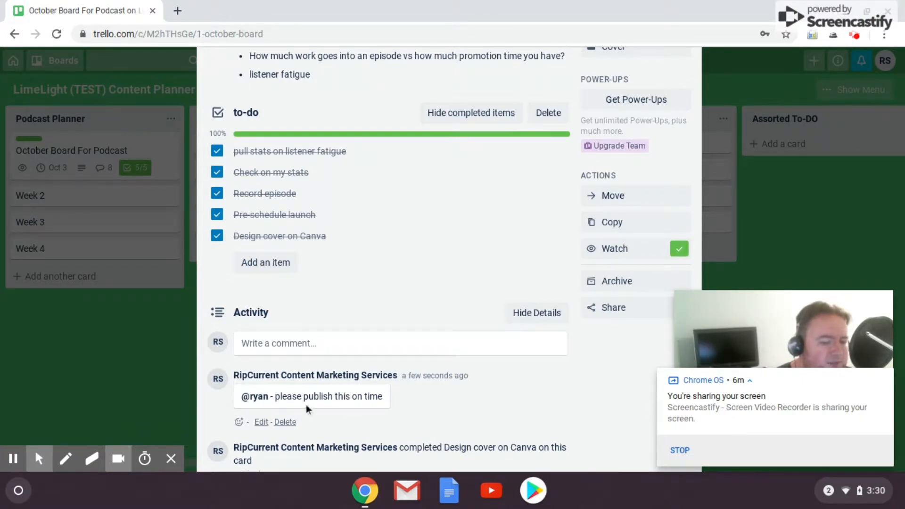
Step: View the board members who can be added to the card, and close the list without adding anyone
scroll(586, 310, "up", 5)
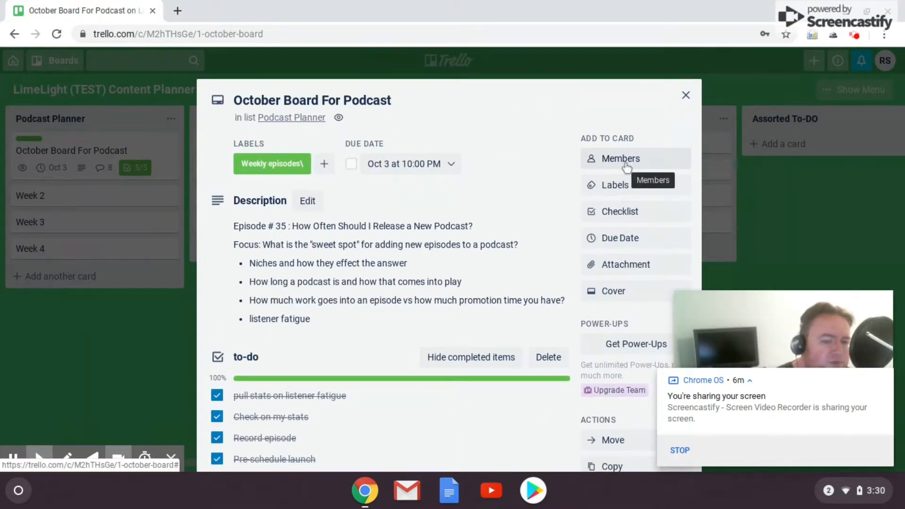
left_click(628, 162)
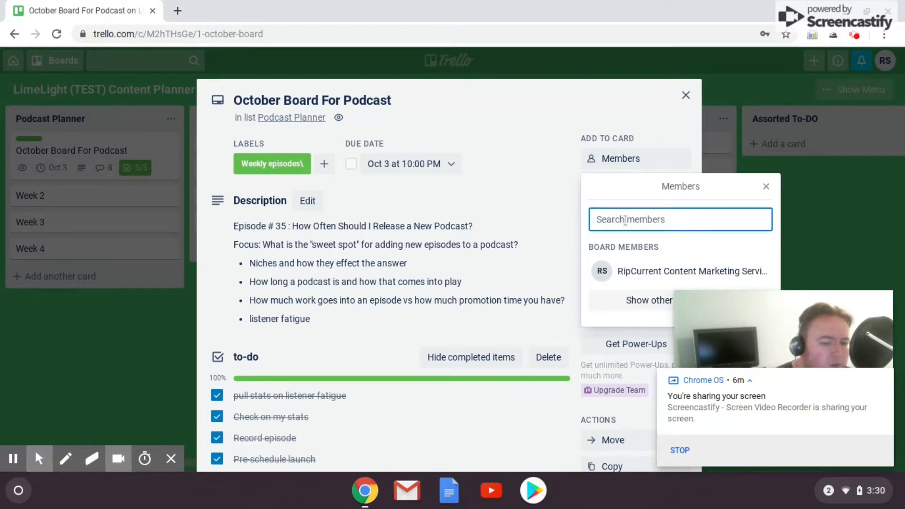
left_click(767, 187)
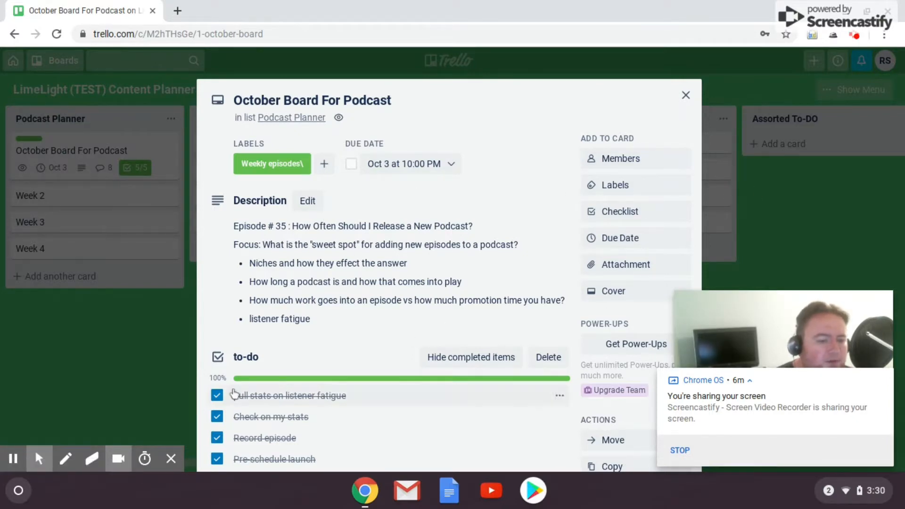
Step: Examine the card's activity log with the posted comment and the checklist completion entries
scroll(384, 419, "down", 7)
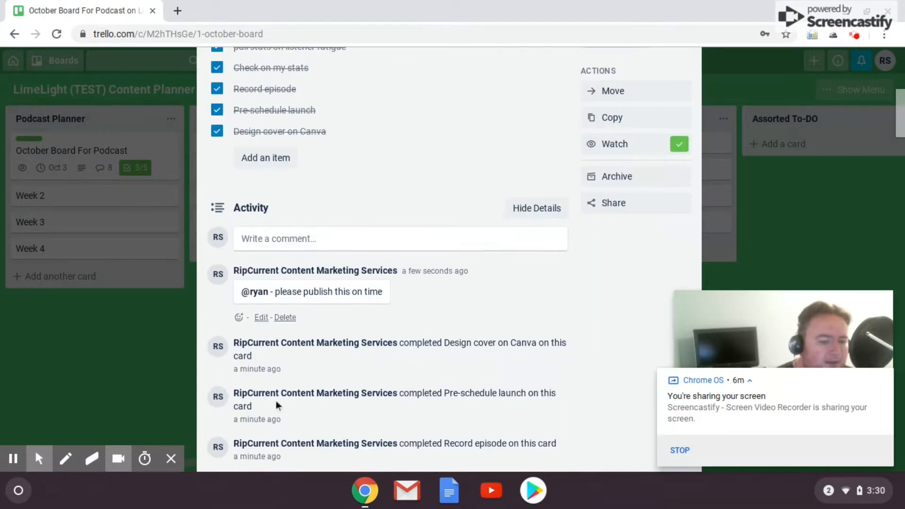
scroll(380, 419, "up", 2)
scroll(284, 274, "down", 4)
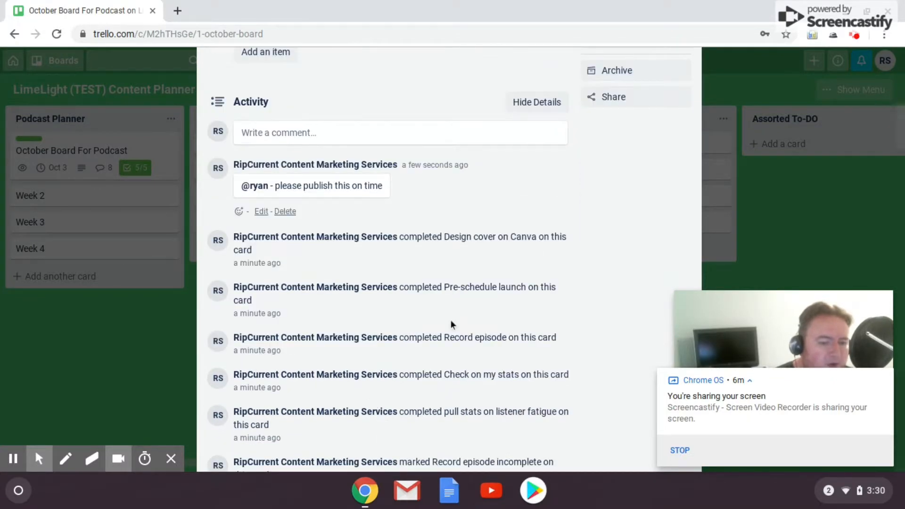
scroll(452, 321, "up", 4)
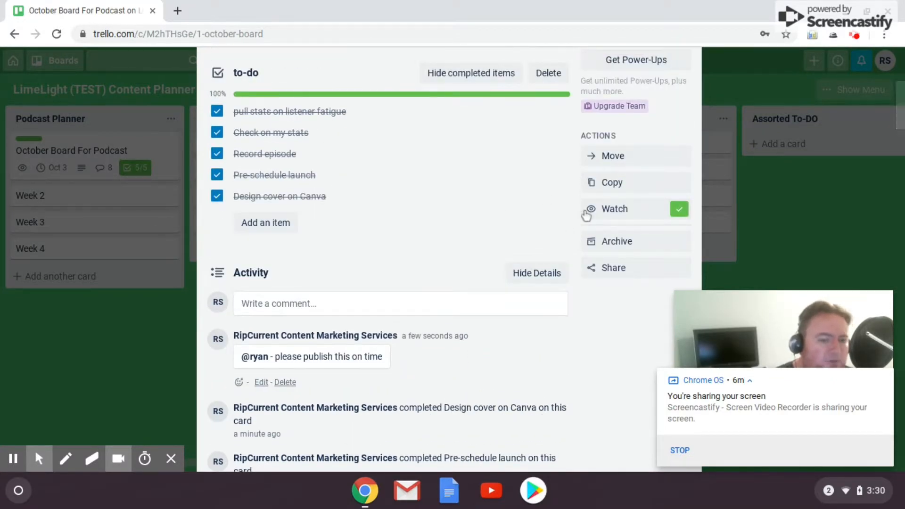
scroll(572, 268, "up", 6)
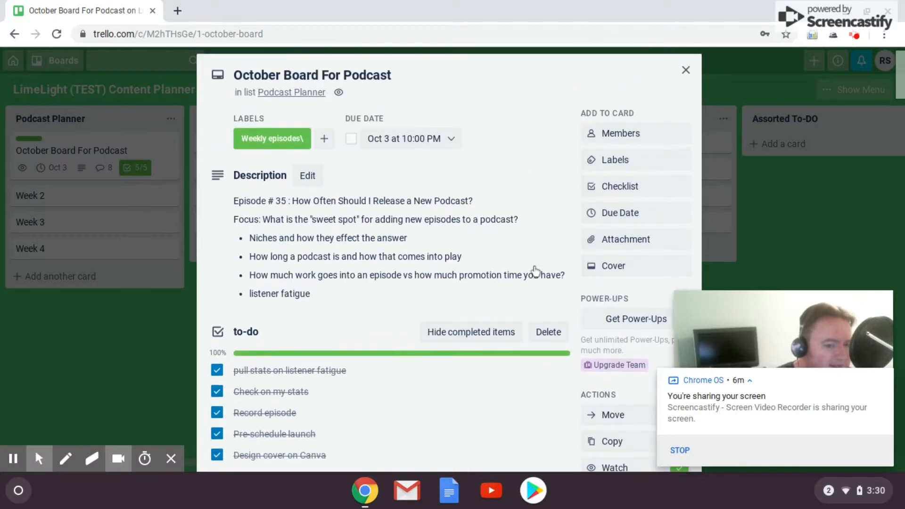
scroll(286, 264, "down", 6)
scroll(307, 283, "up", 6)
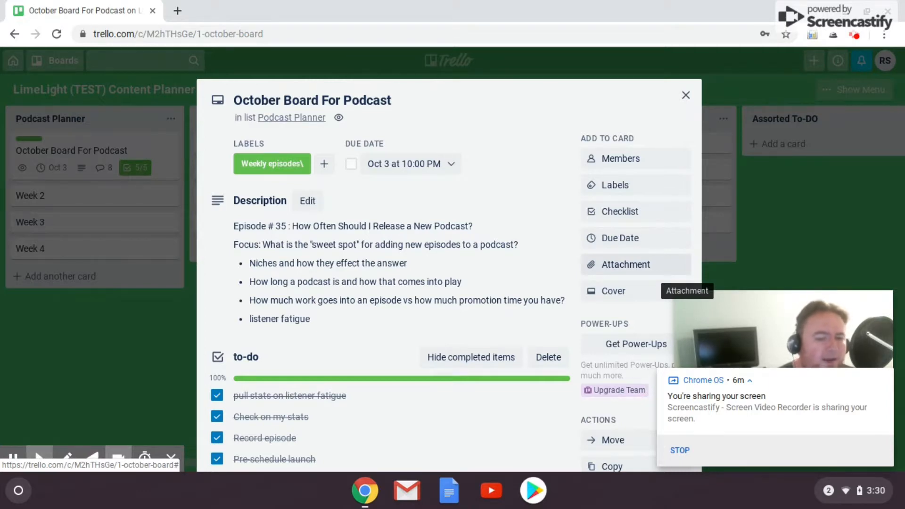
Step: Examine the card's attachment, cover and Power-Up options and its move, copy, watch, archive and share actions
scroll(689, 262, "down", 2)
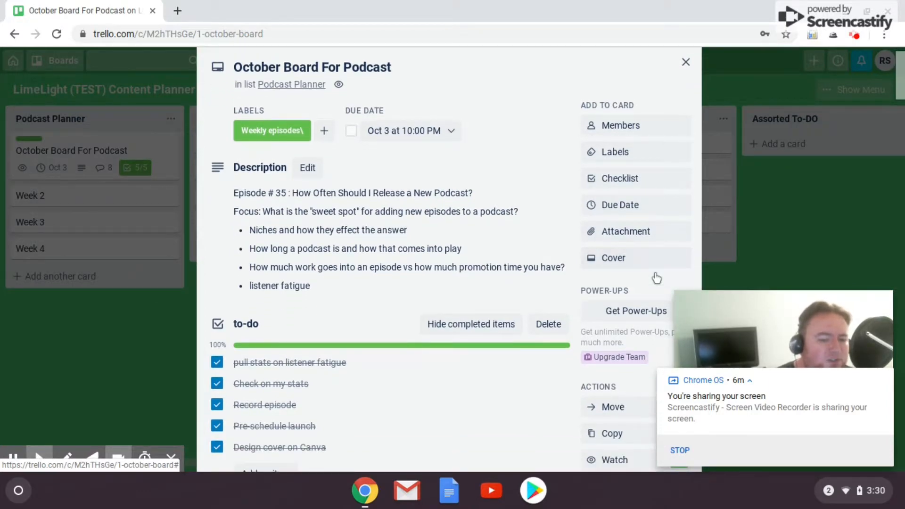
scroll(634, 244, "up", 1)
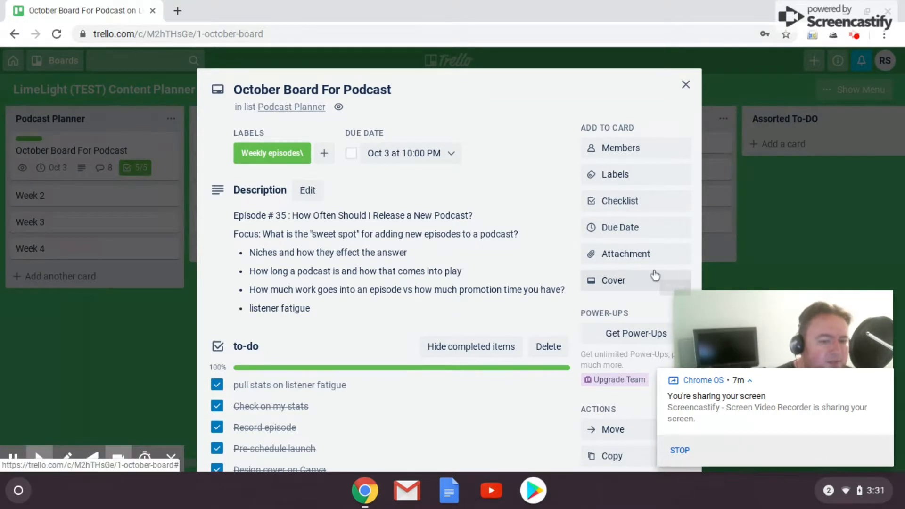
scroll(655, 278, "down", 1)
scroll(377, 206, "down", 1)
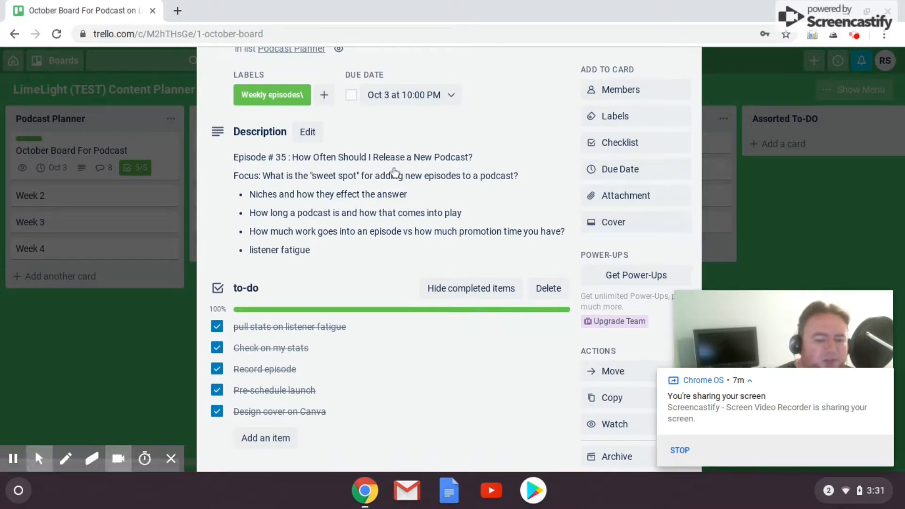
scroll(504, 239, "down", 1)
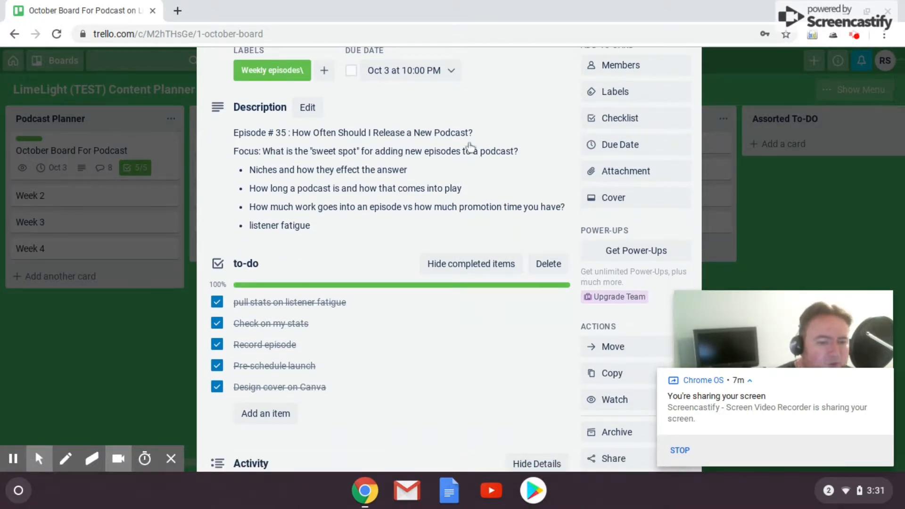
scroll(571, 215, "down", 1)
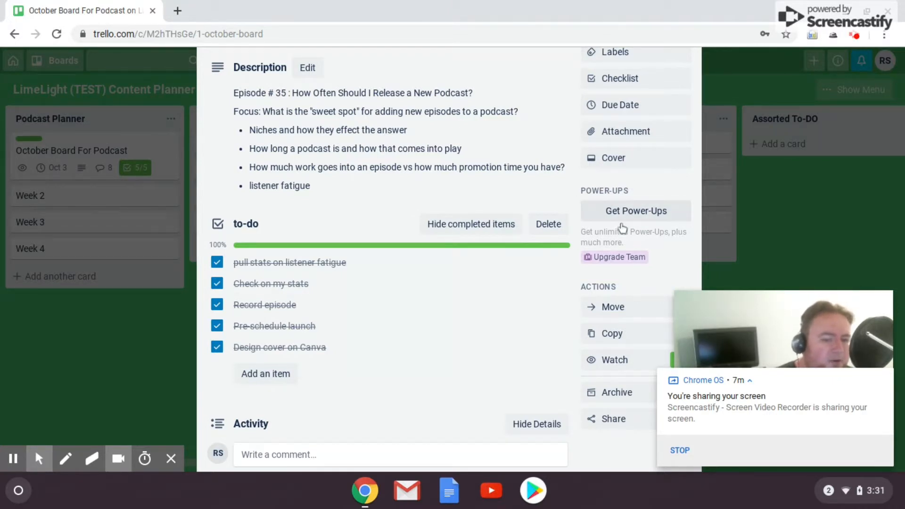
scroll(607, 279, "down", 1)
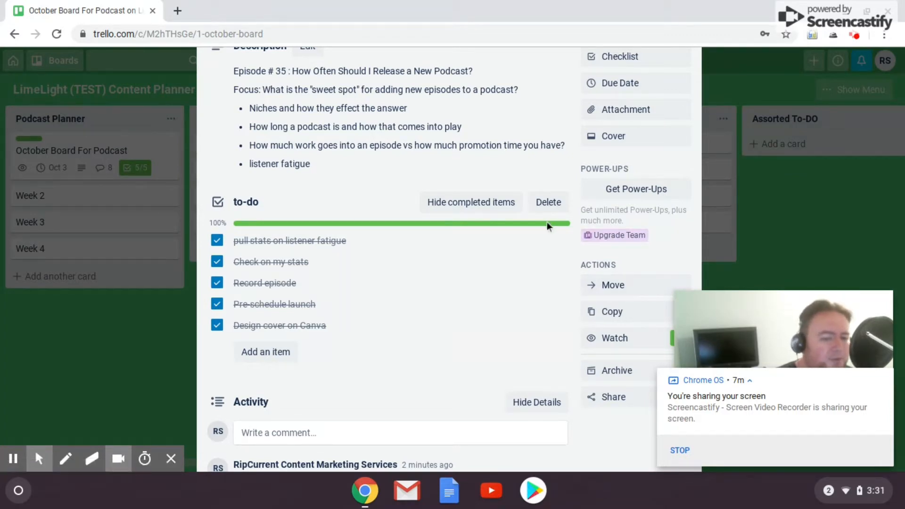
scroll(552, 321, "down", 3)
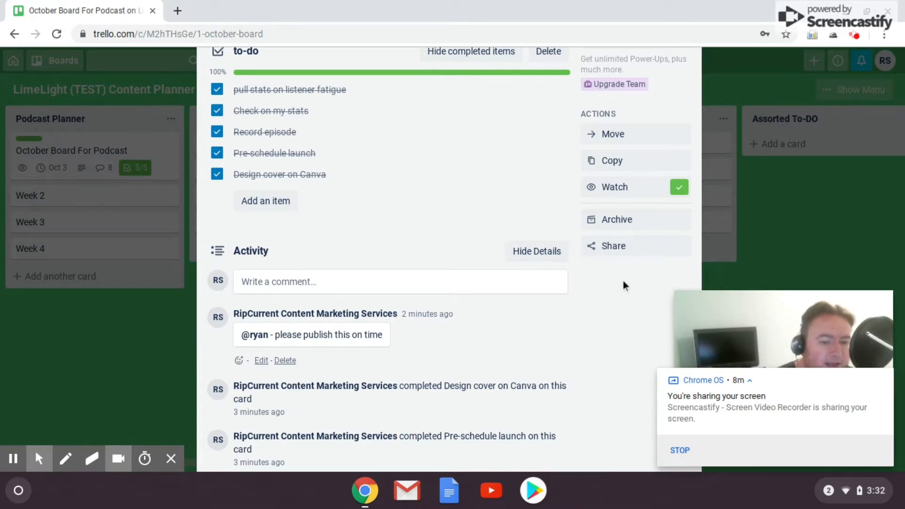
scroll(623, 281, "down", 1)
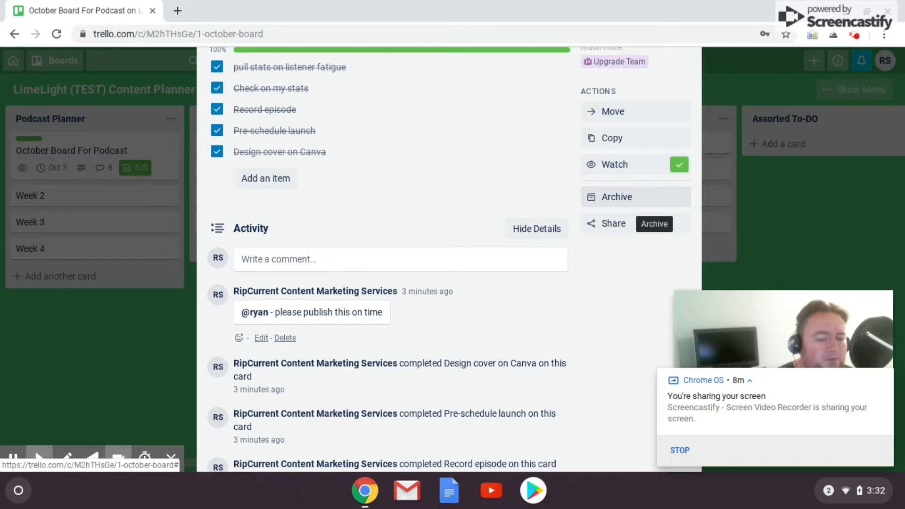
scroll(587, 291, "down", 2)
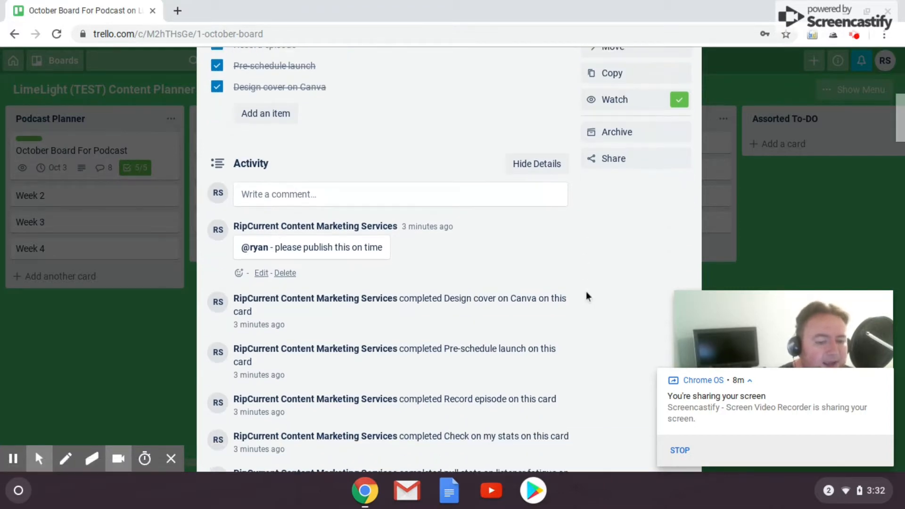
scroll(587, 291, "up", 3)
scroll(586, 291, "up", 6)
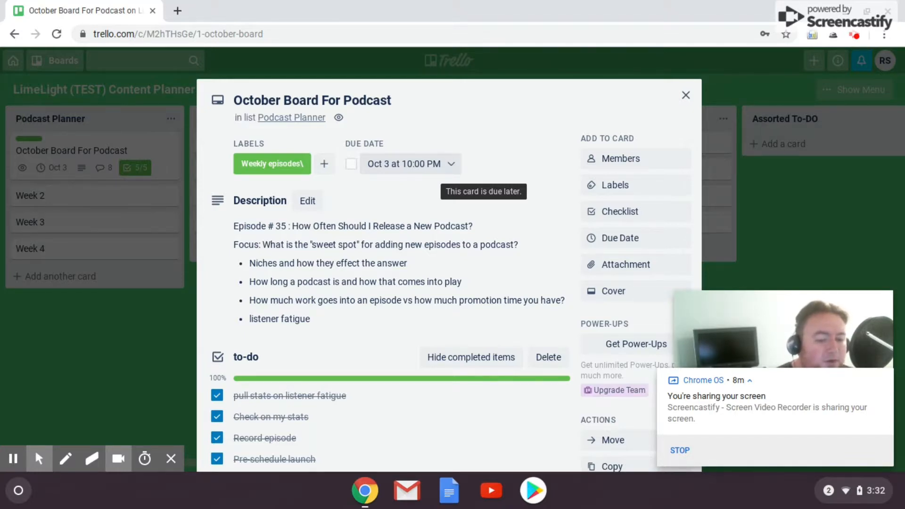
scroll(363, 338, "down", 1)
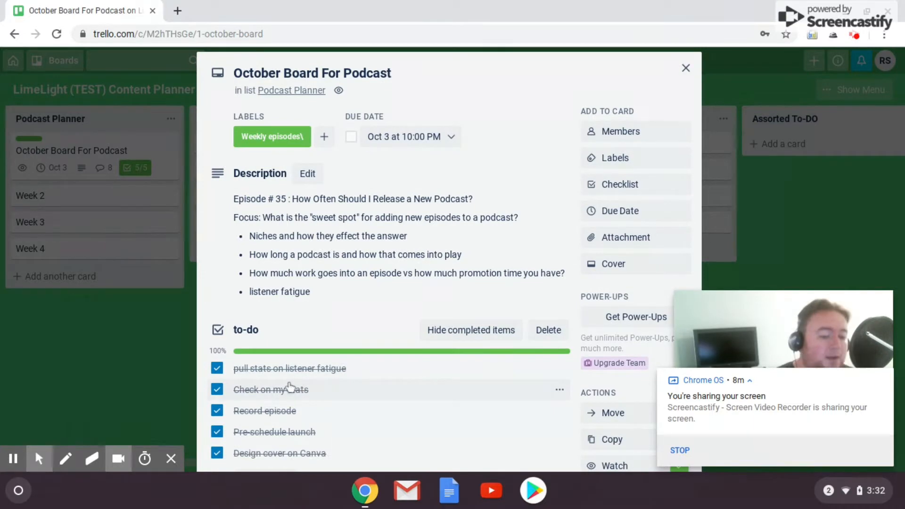
left_click(264, 369)
left_click(388, 360)
type("@ryan")
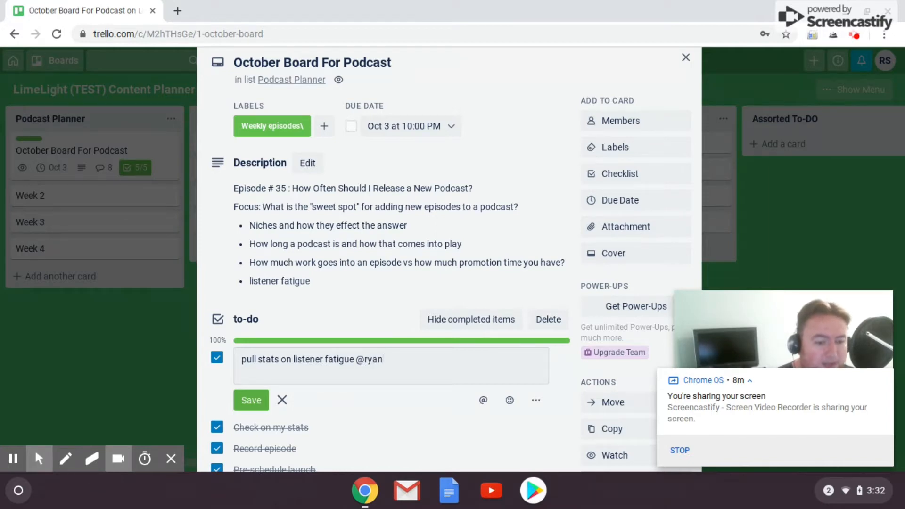
key("Return")
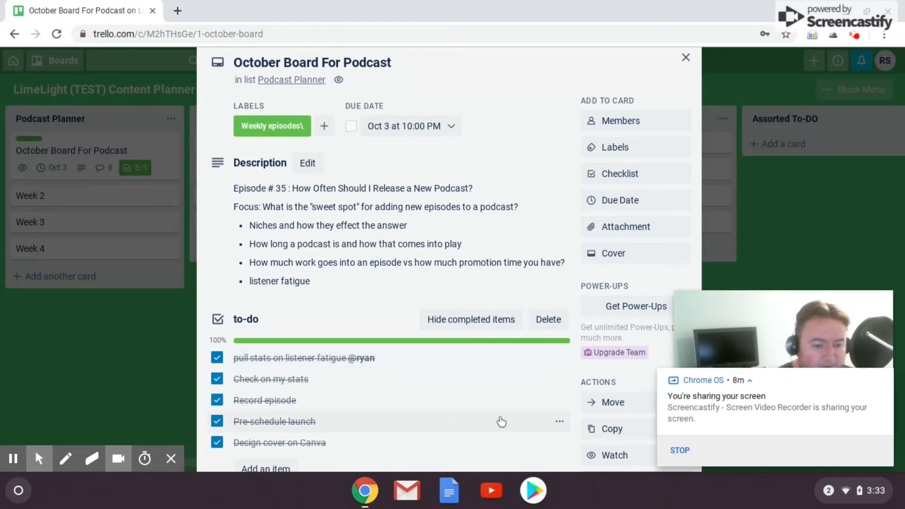
scroll(343, 386, "down", 5)
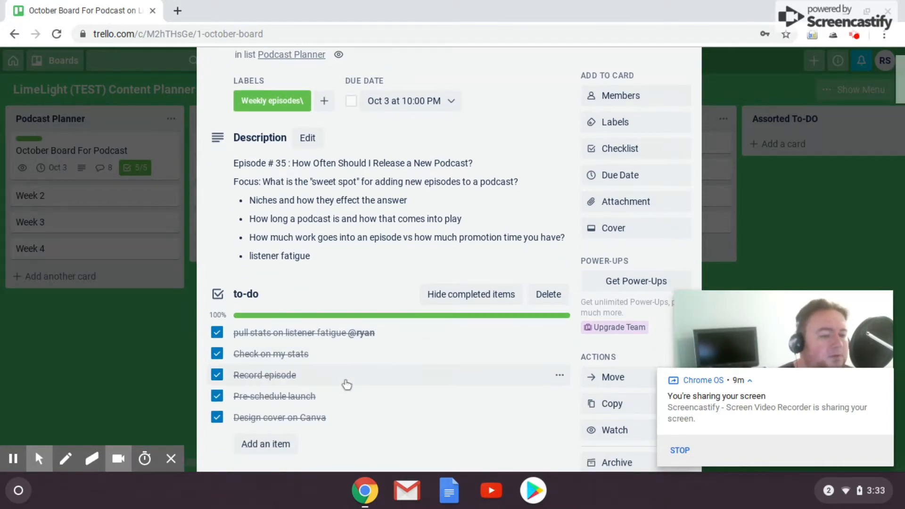
scroll(363, 326, "up", 6)
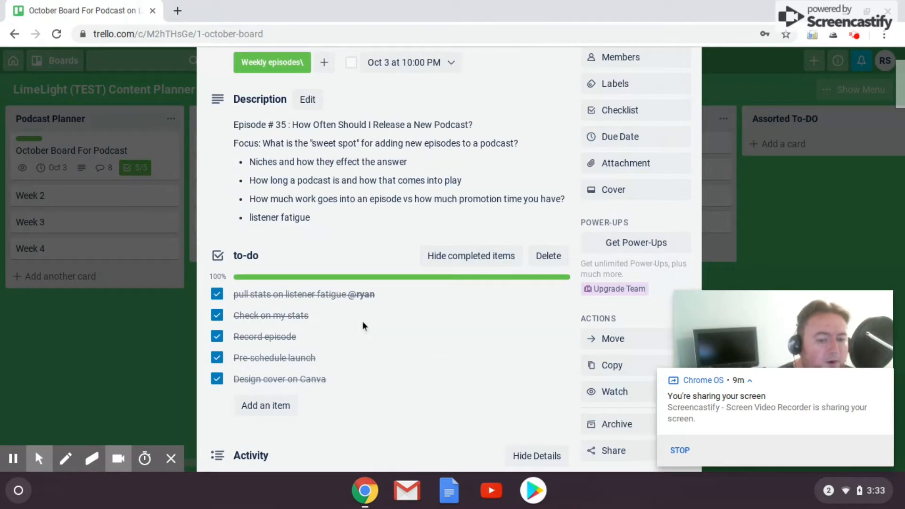